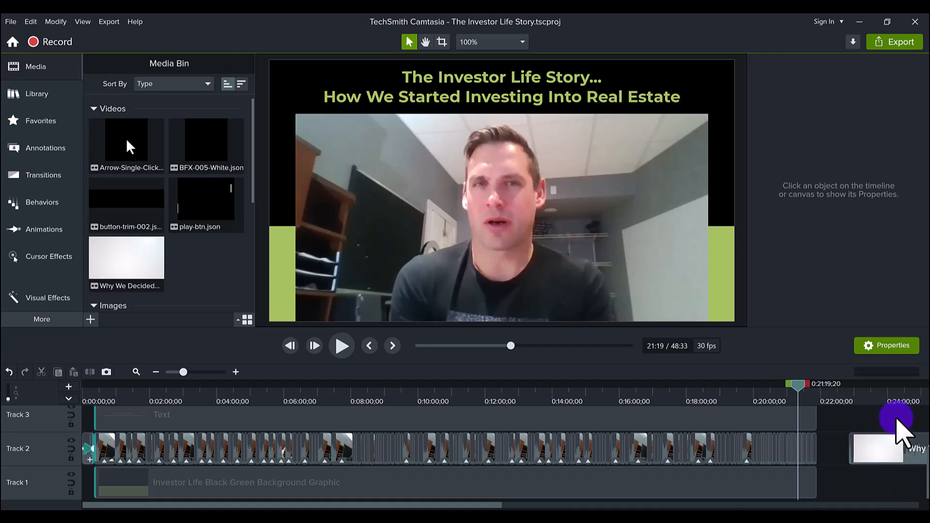
- Move the playhead past 0:22:00 and scrub through the full-frame webcam clip to about 34:13
left_click(887, 391)
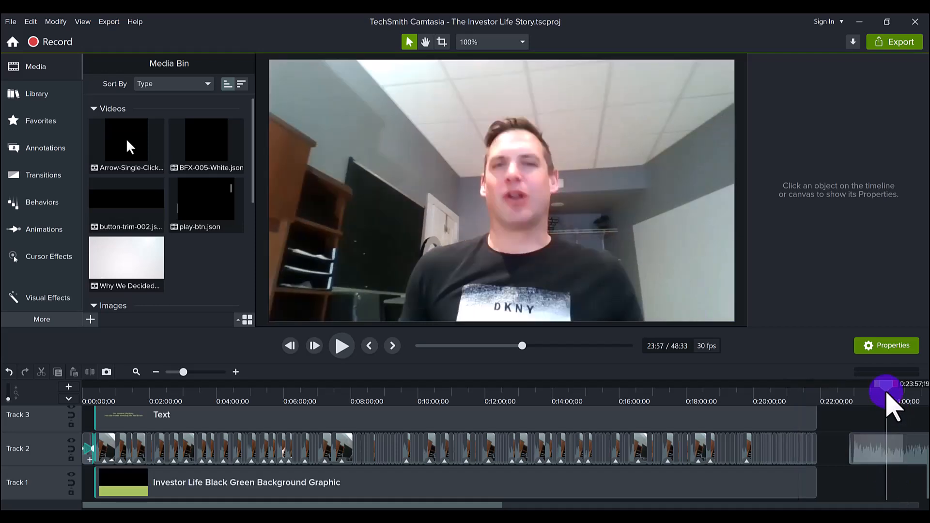
left_click(895, 396)
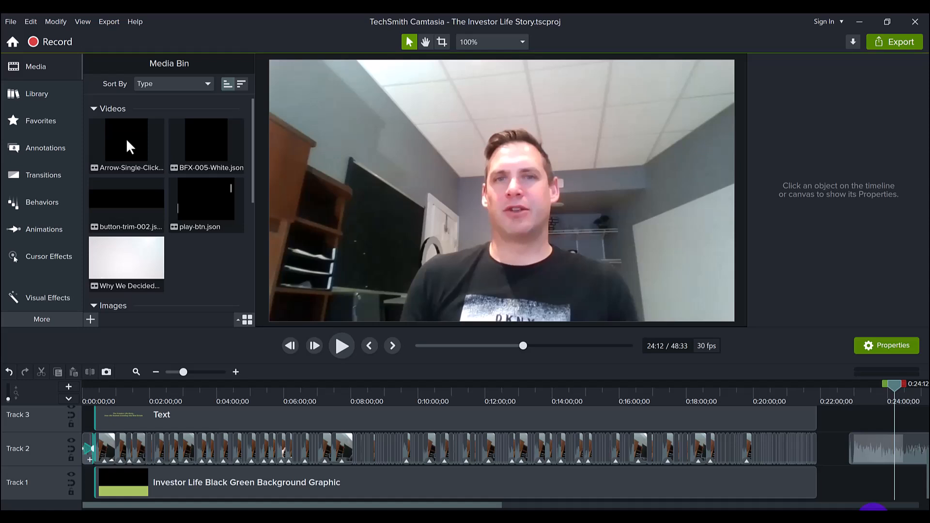
left_click_drag(431, 505, 548, 505)
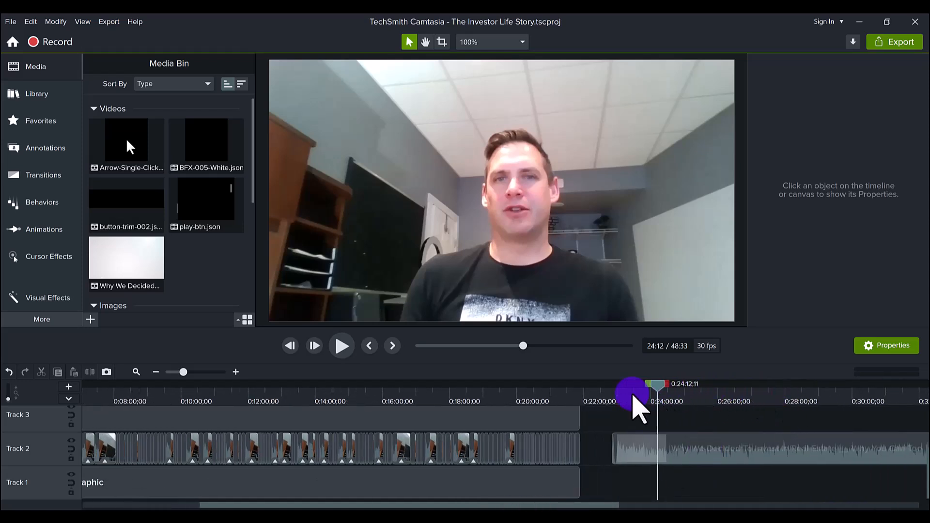
left_click_drag(638, 407, 660, 386)
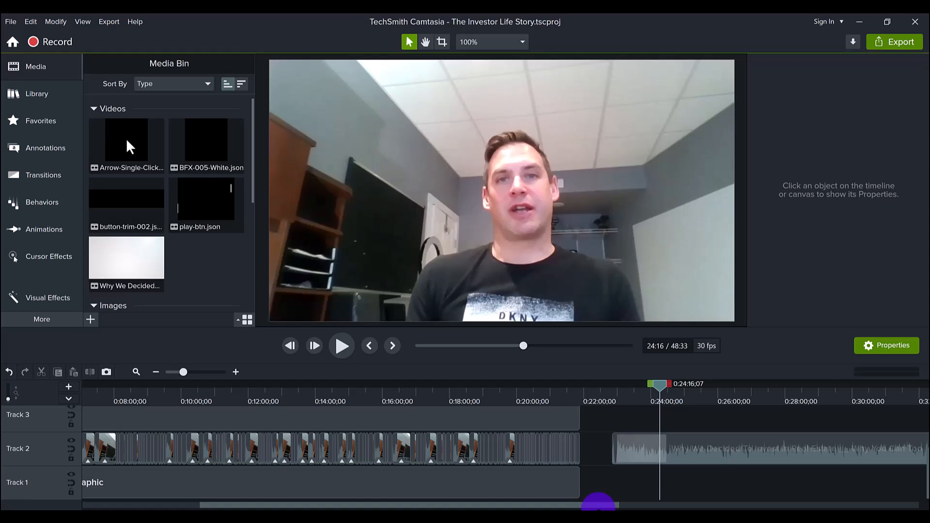
left_click_drag(598, 504, 679, 501)
left_click_drag(537, 412, 842, 406)
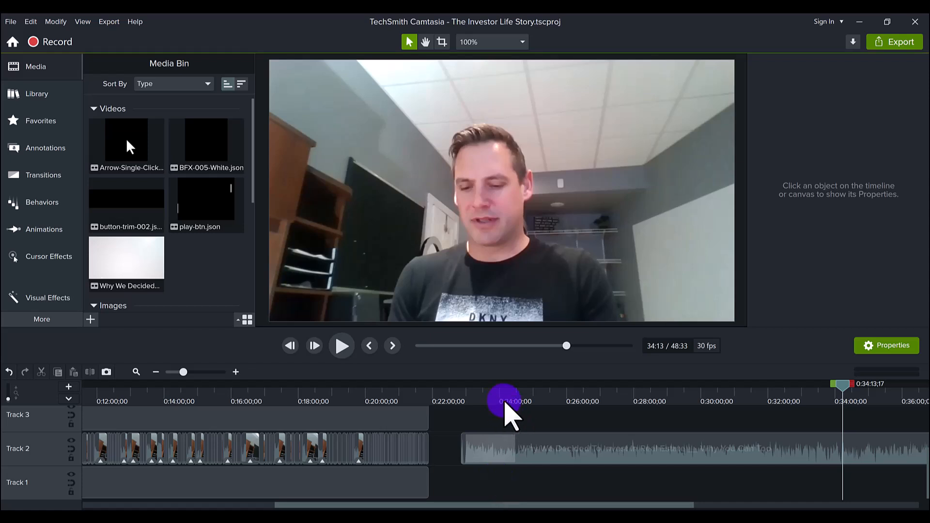
- Scrub between the second clip's start and the framed title shot to compare them
left_click_drag(512, 398, 543, 399)
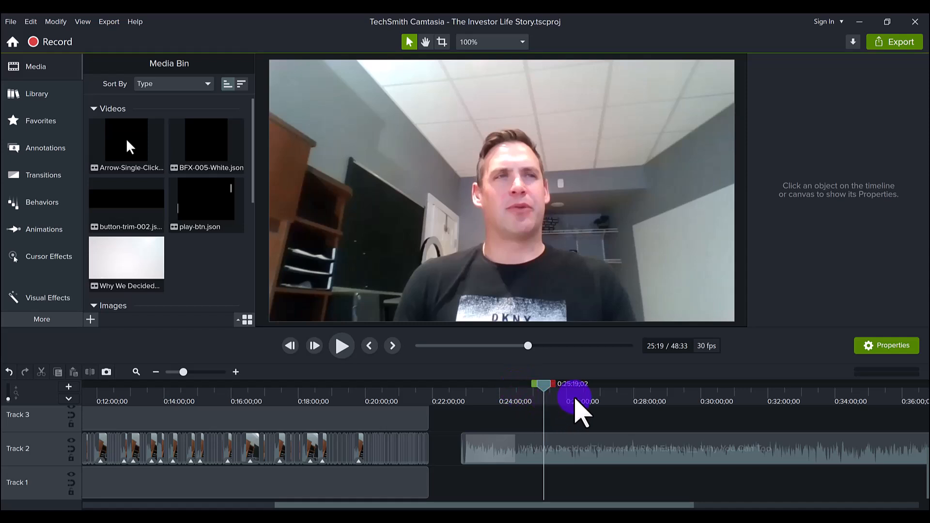
left_click_drag(576, 394, 545, 401)
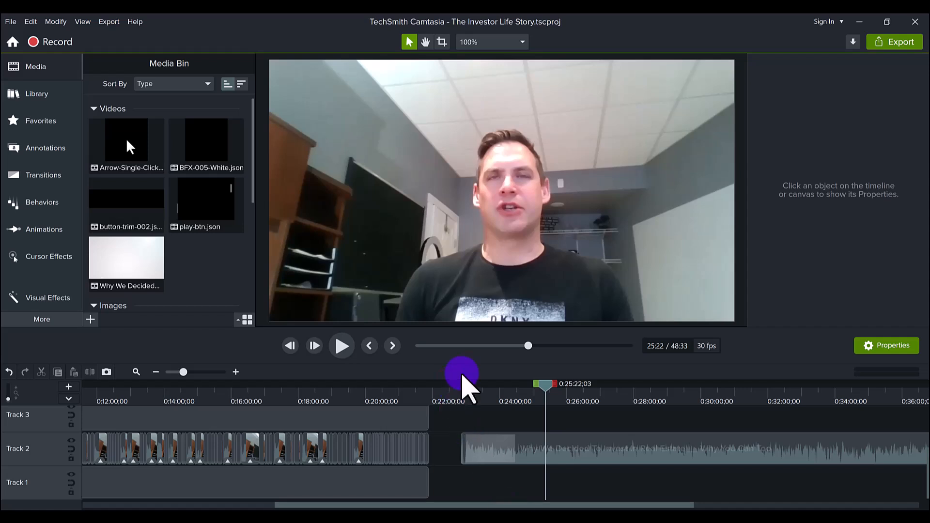
left_click(394, 395)
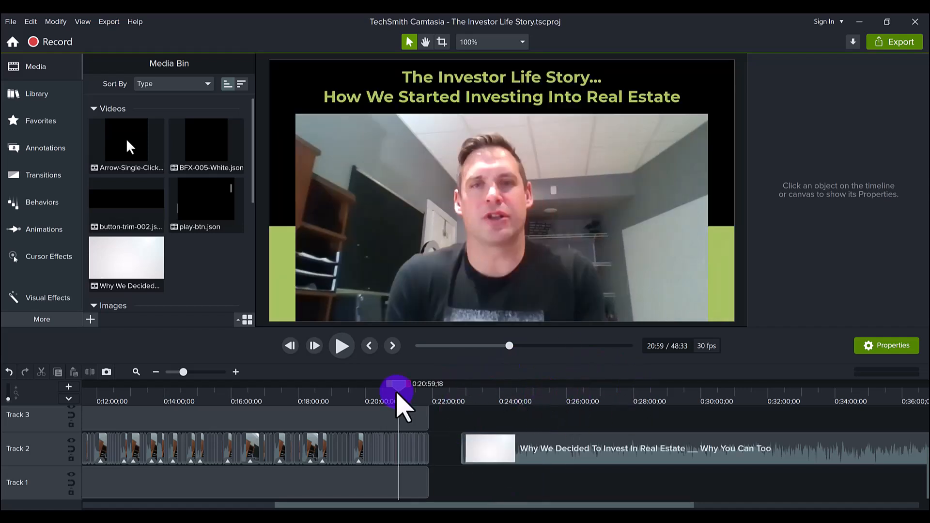
left_click(532, 388)
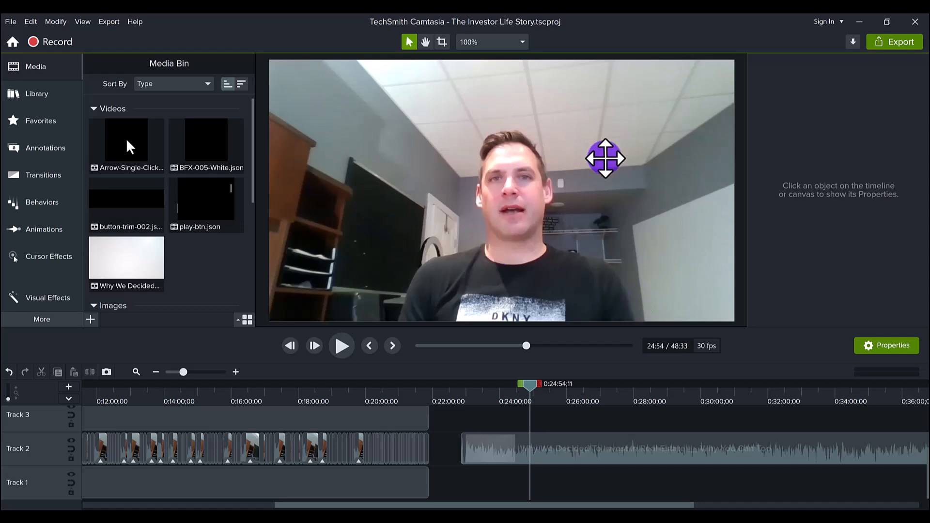
- Return to the framed shot at 0:20:22 and show its webcam video's 142.7% scale and position properties
left_click(378, 400)
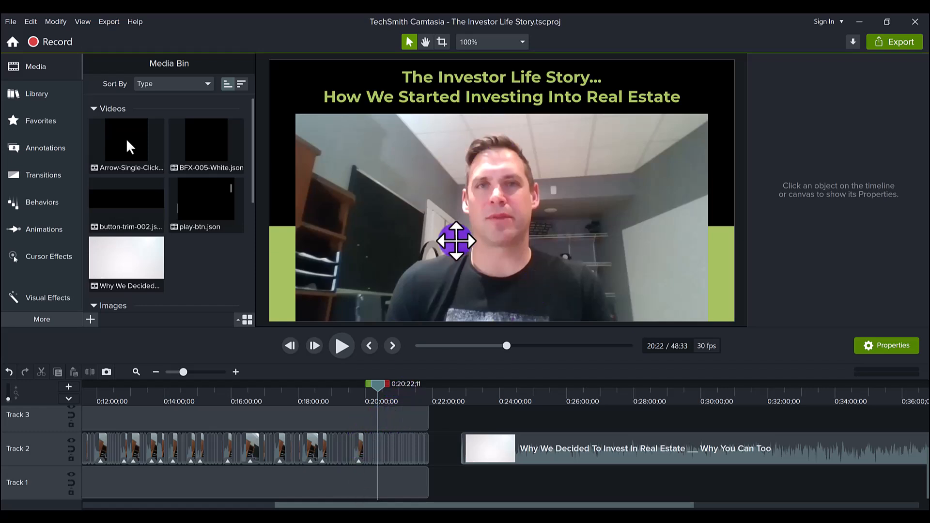
left_click(483, 210)
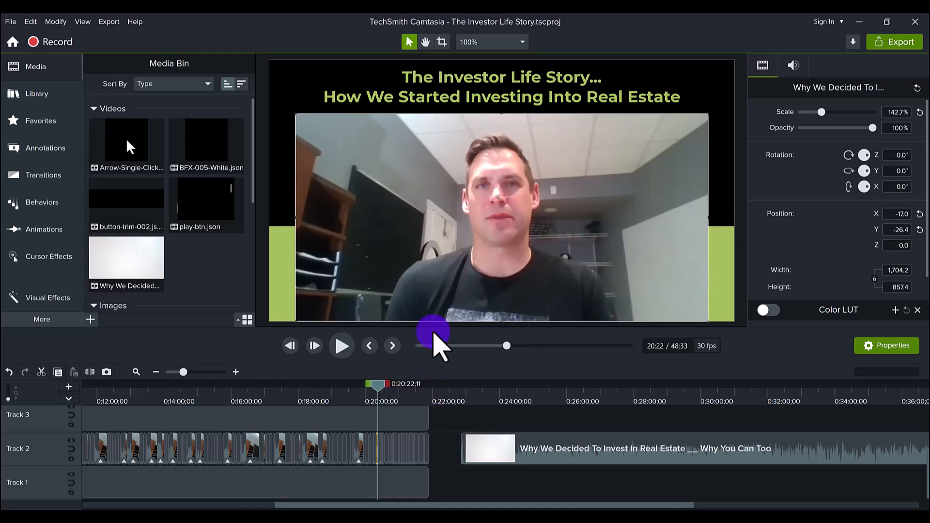
- Compare both clips, then show the background graphic's properties: 100% scale, position 0, 0, 1920 × 1080
left_click(507, 388)
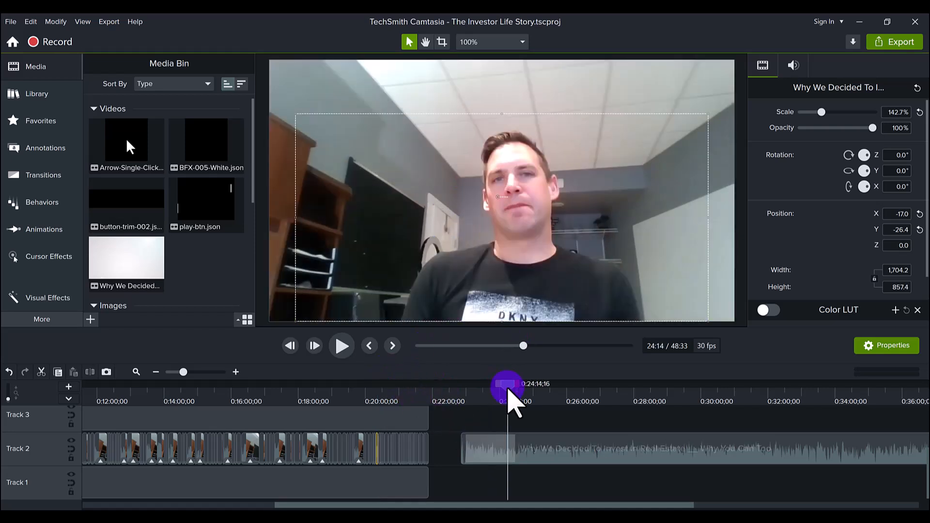
left_click(565, 418)
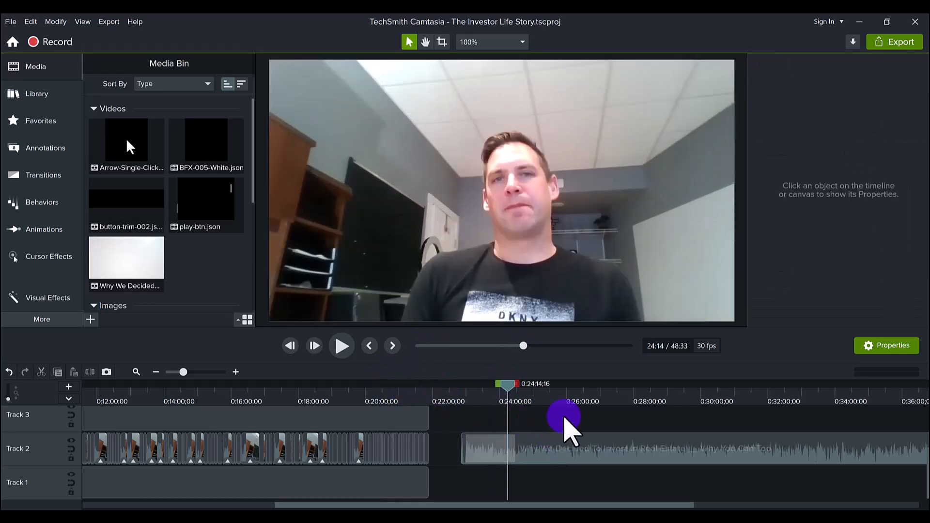
left_click(376, 388)
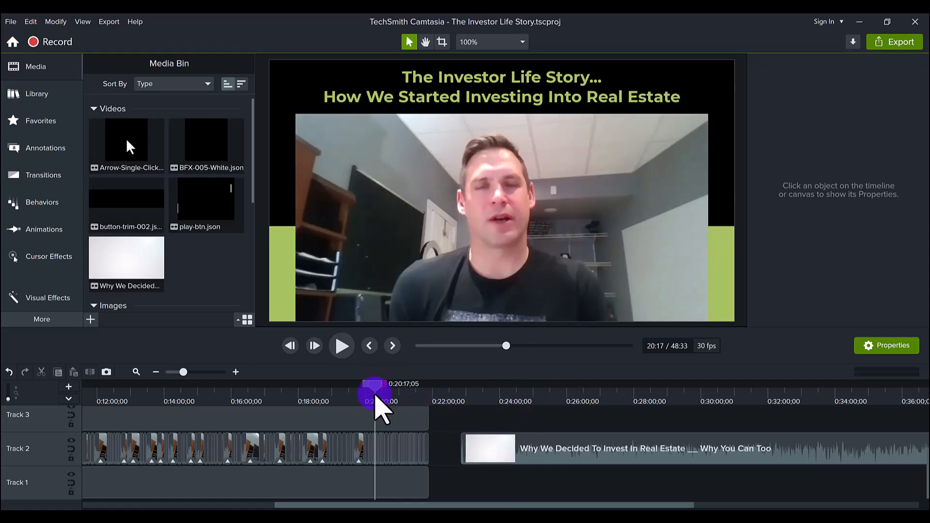
left_click_drag(375, 395, 382, 395)
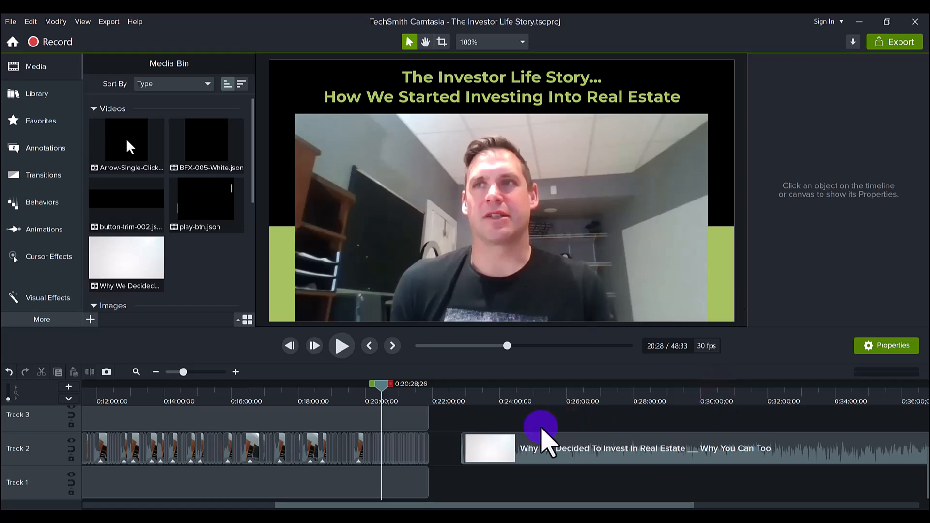
left_click(333, 490)
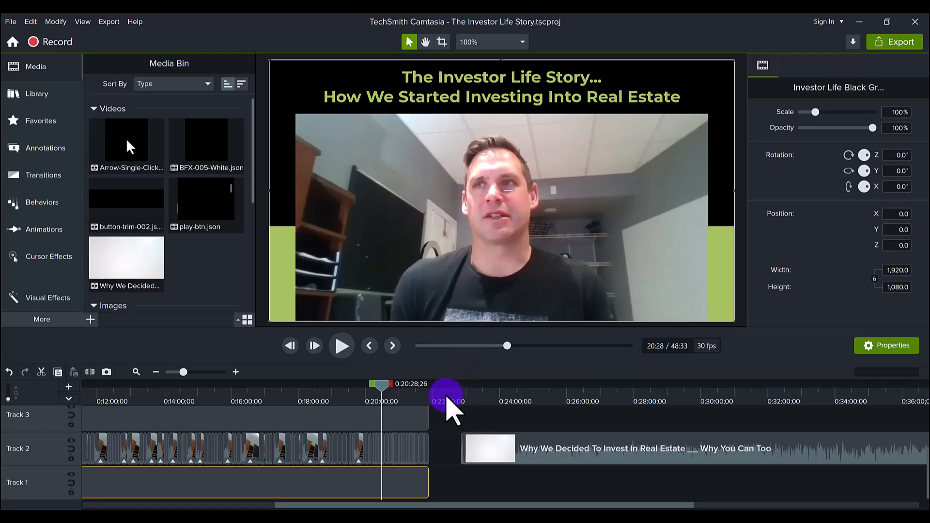
scroll(447, 406, "right", 2)
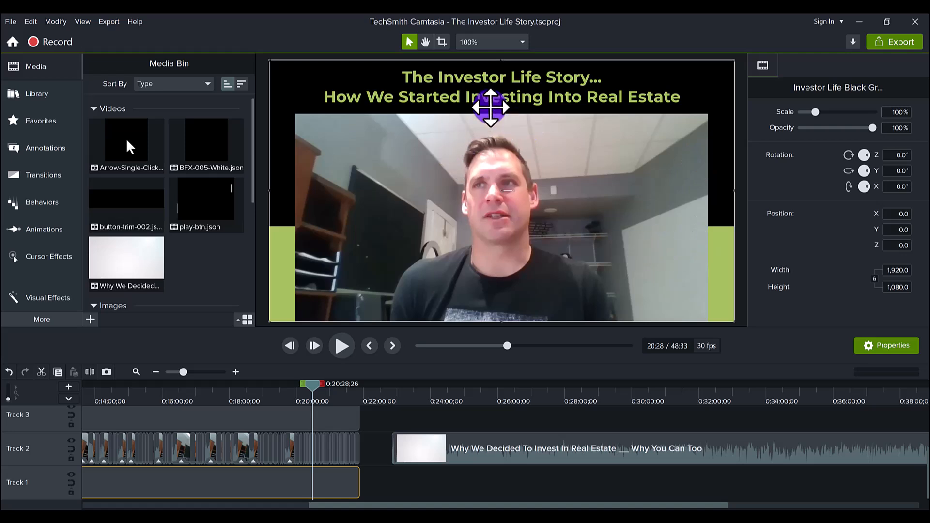
- Select the second Track 2 webcam clip at 150% scale and preview it at 23:59
left_click(340, 458)
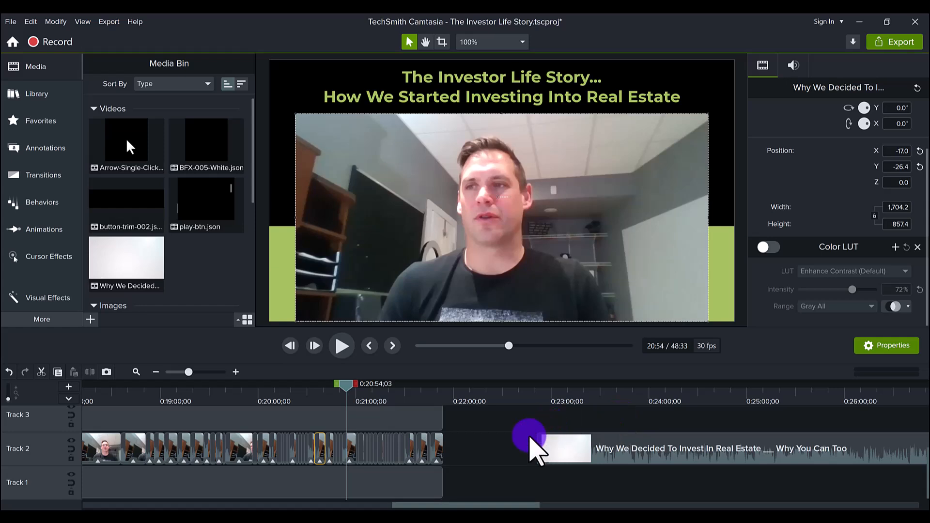
left_click(644, 449)
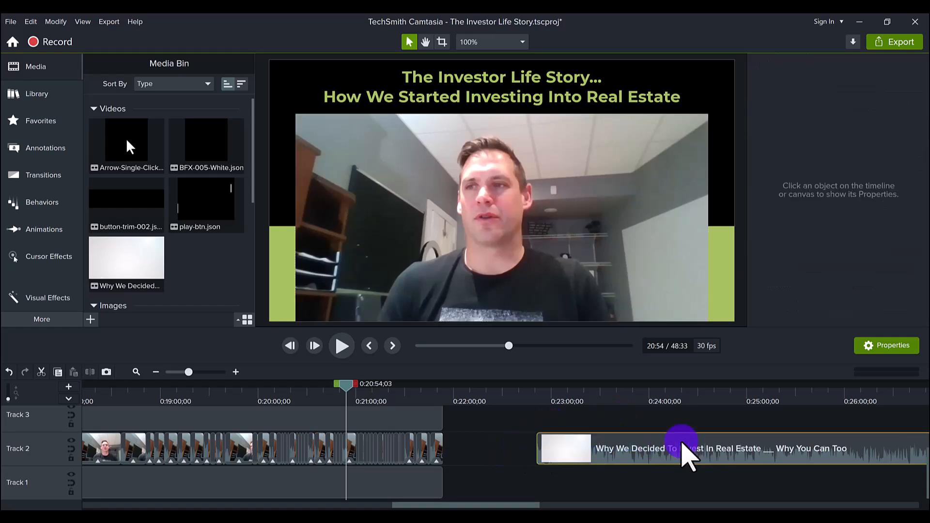
left_click(551, 394)
left_click(798, 395)
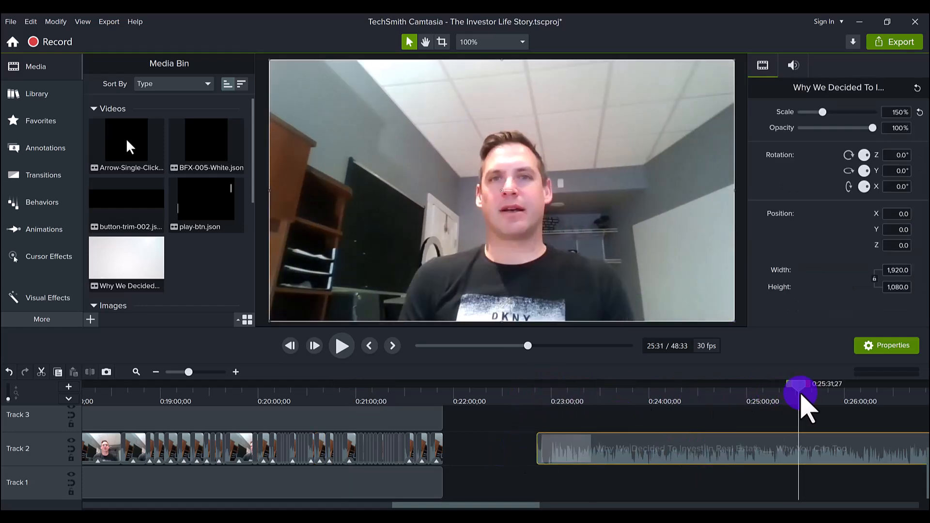
left_click(526, 395)
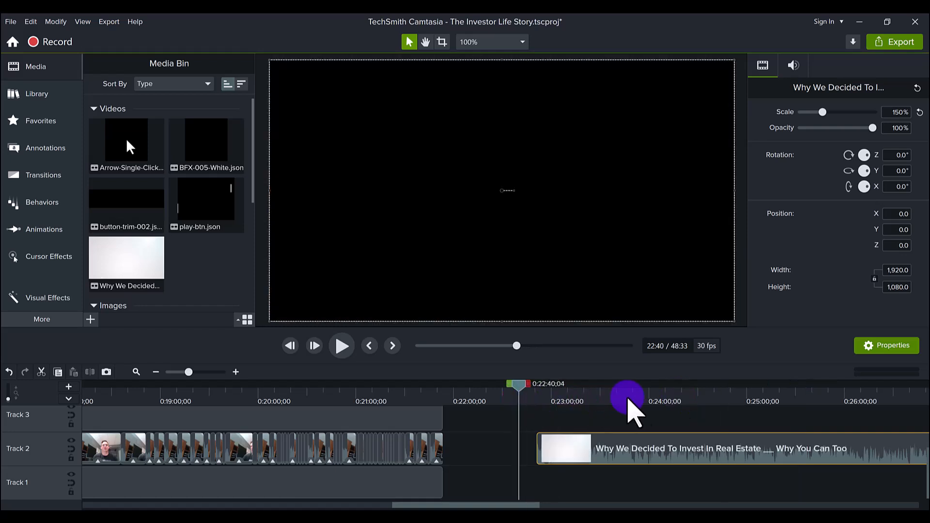
left_click(647, 398)
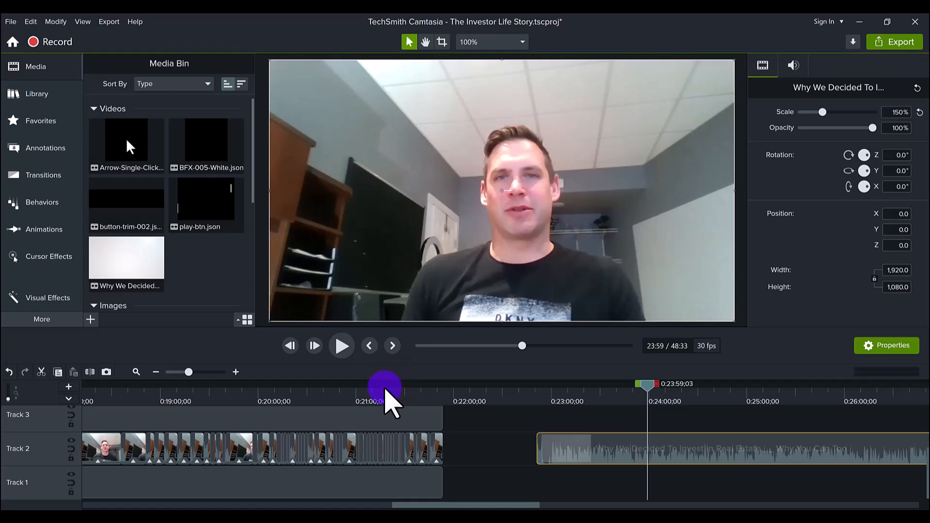
- Scrub between the titled clip near 21:15 and the second clip around 23:34
left_click(385, 399)
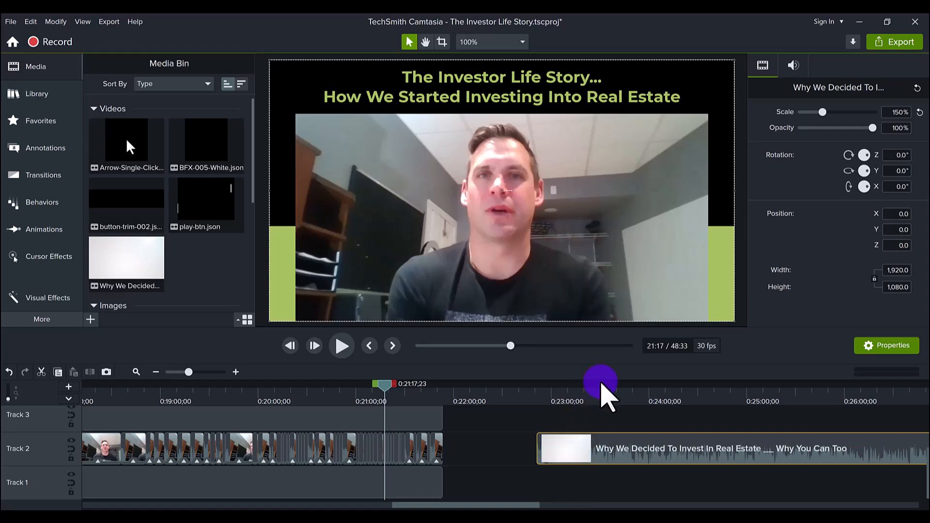
left_click(682, 396)
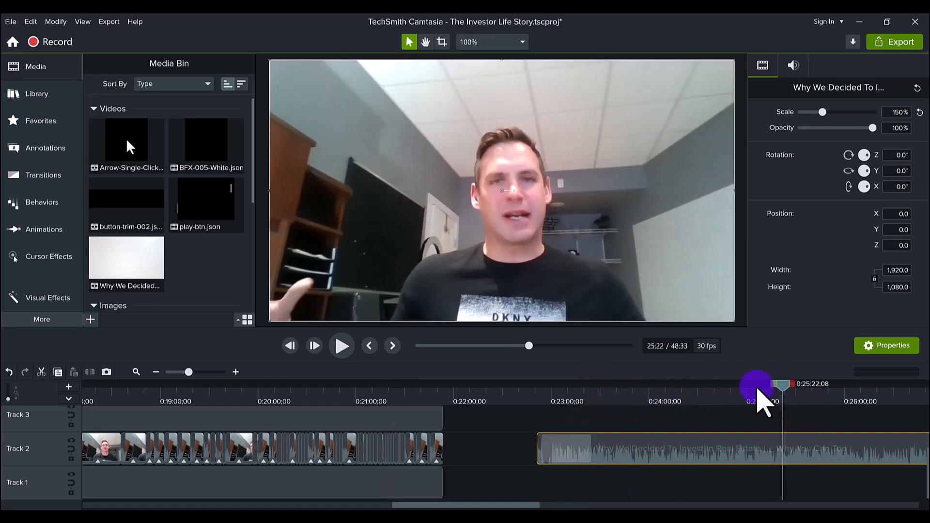
left_click(606, 394)
left_click_drag(551, 381, 791, 390)
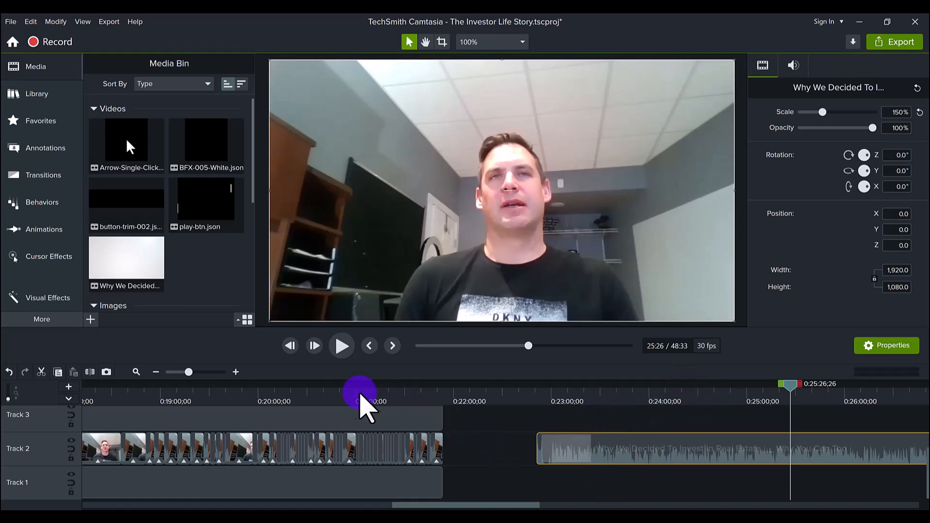
left_click_drag(359, 395, 420, 394)
mouse_move(474, 445)
left_mouse_down()
mouse_move(97, 451)
mouse_move(470, 445)
left_mouse_up()
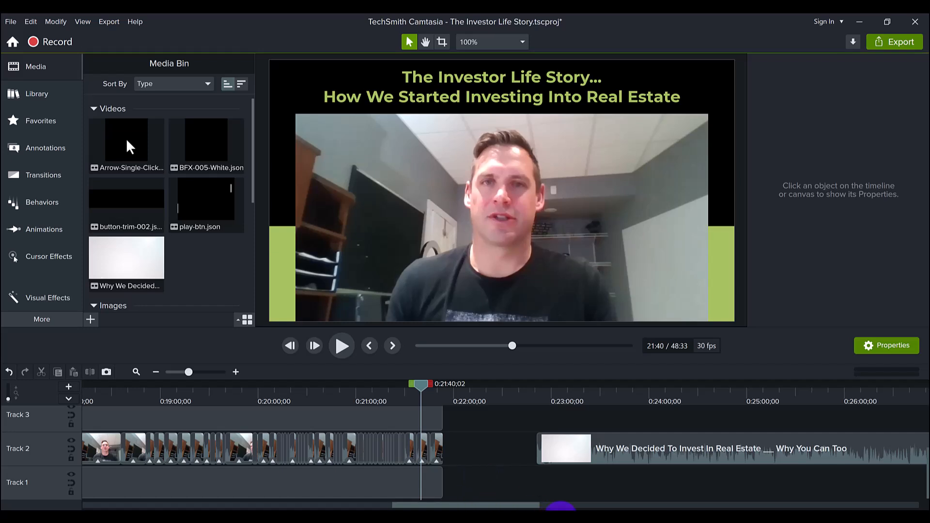
- Preview the second clip between 23:11 and 24:13, then settle on the titled frame at 21:44
left_click(589, 406)
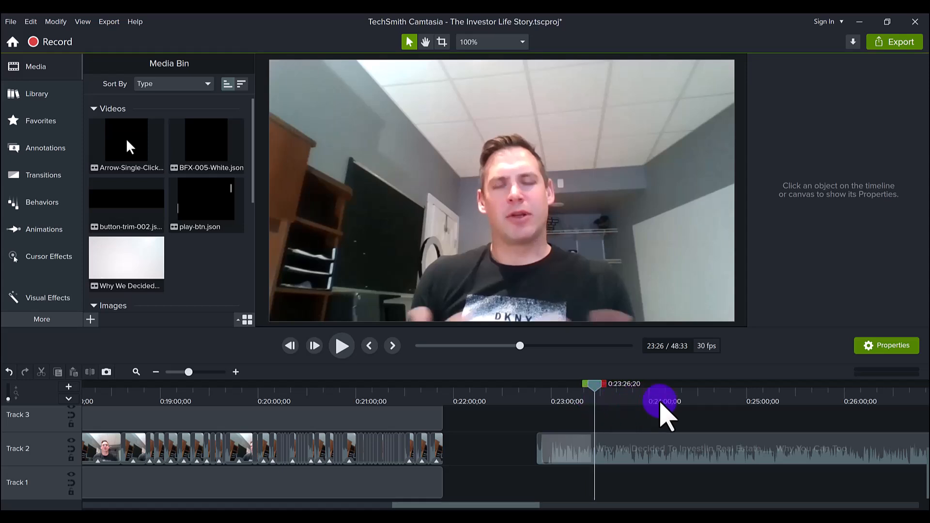
left_click(671, 404)
left_click(570, 402)
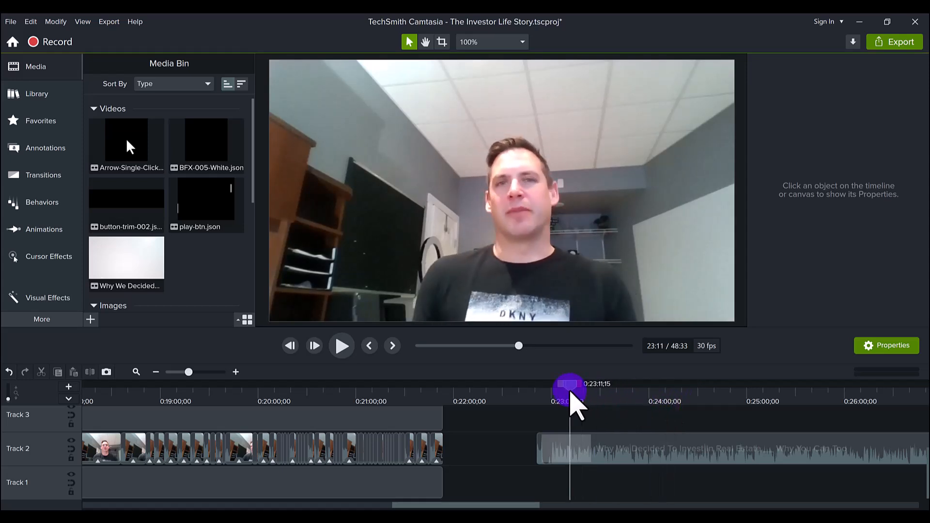
left_click(624, 402)
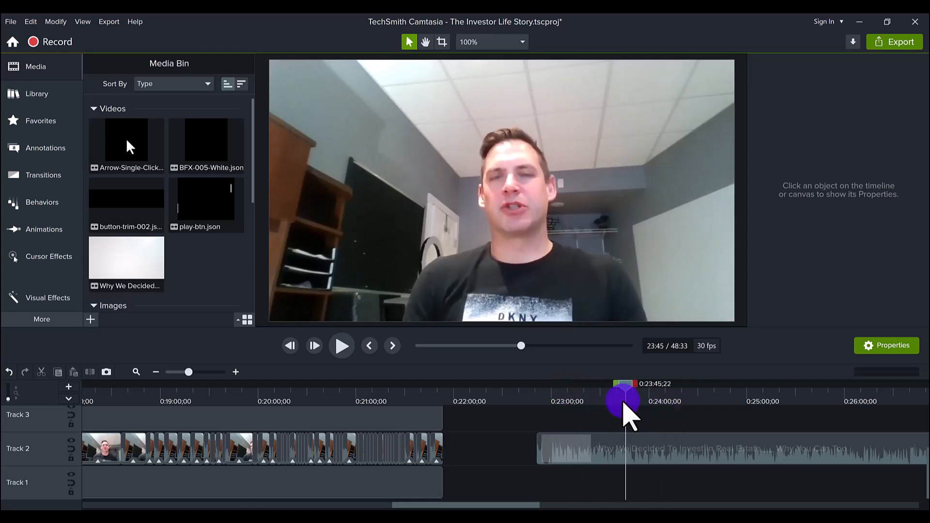
left_click(374, 391)
left_click(406, 393)
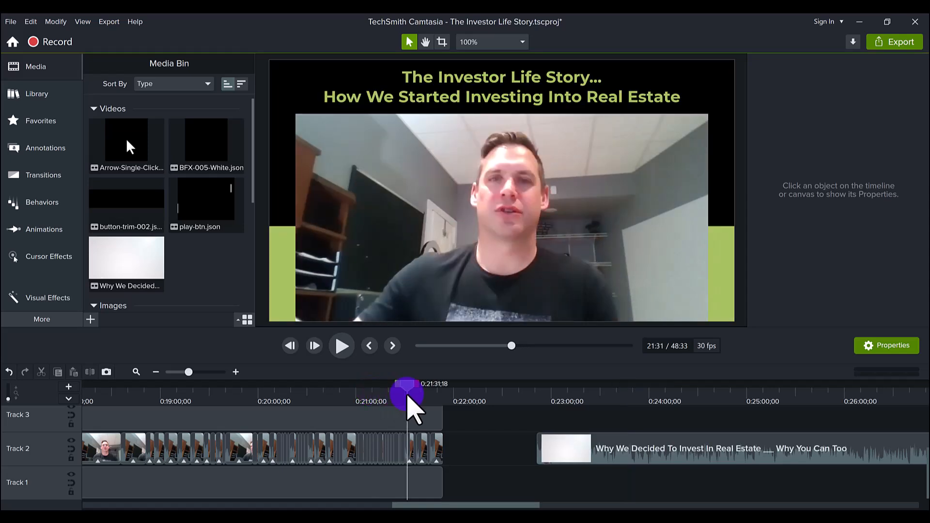
left_click_drag(407, 395, 358, 403)
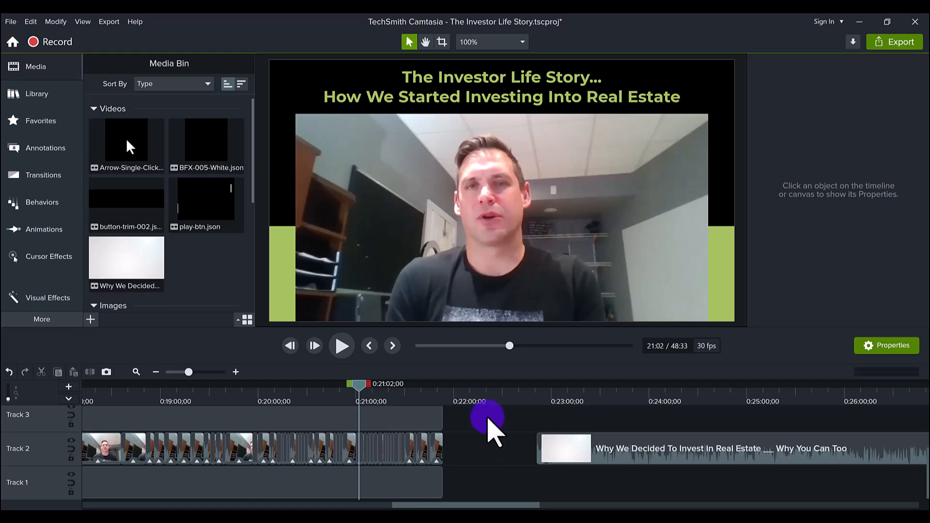
left_click(616, 386)
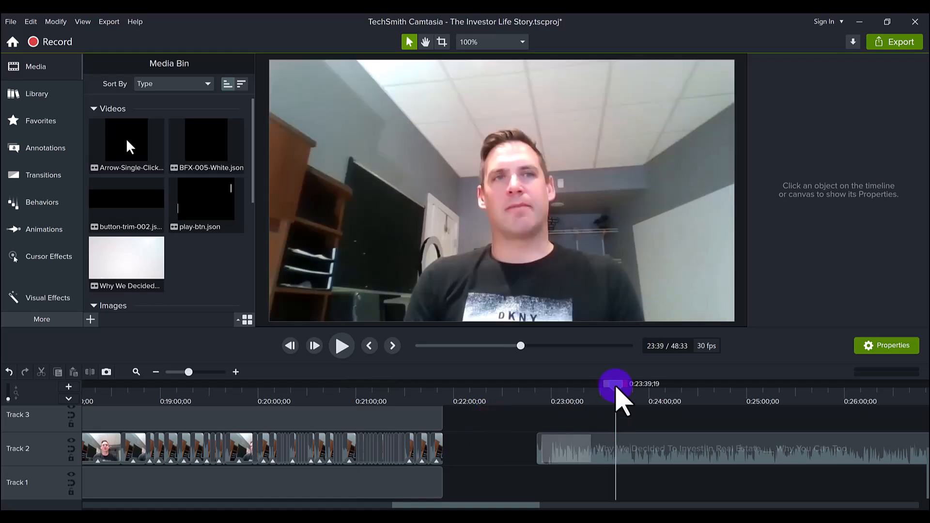
left_click(429, 386)
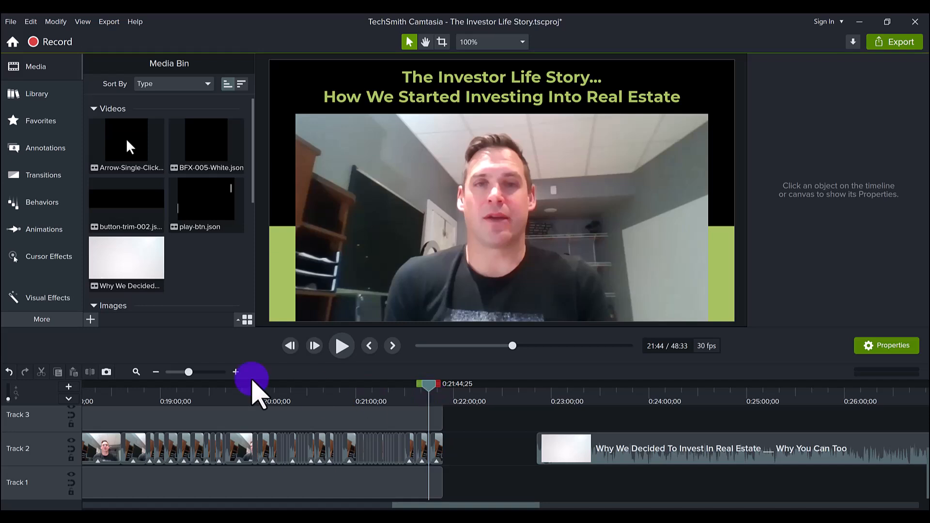